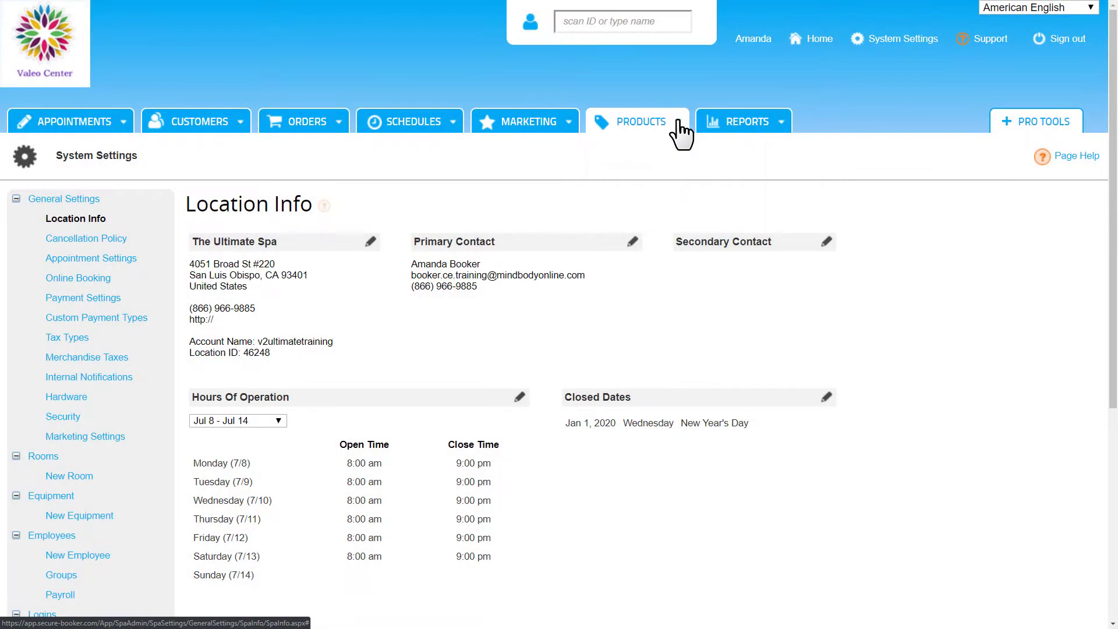
Step: Choose New Product from the PRODUCTS menu to bring up the empty Step 1 form
click(679, 130)
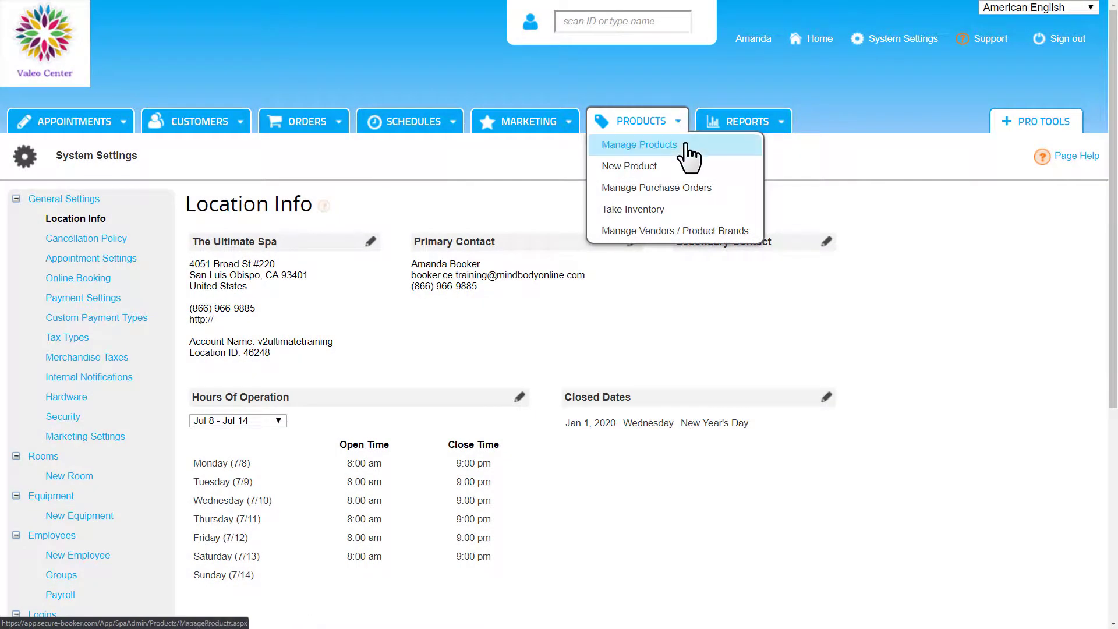
click(690, 174)
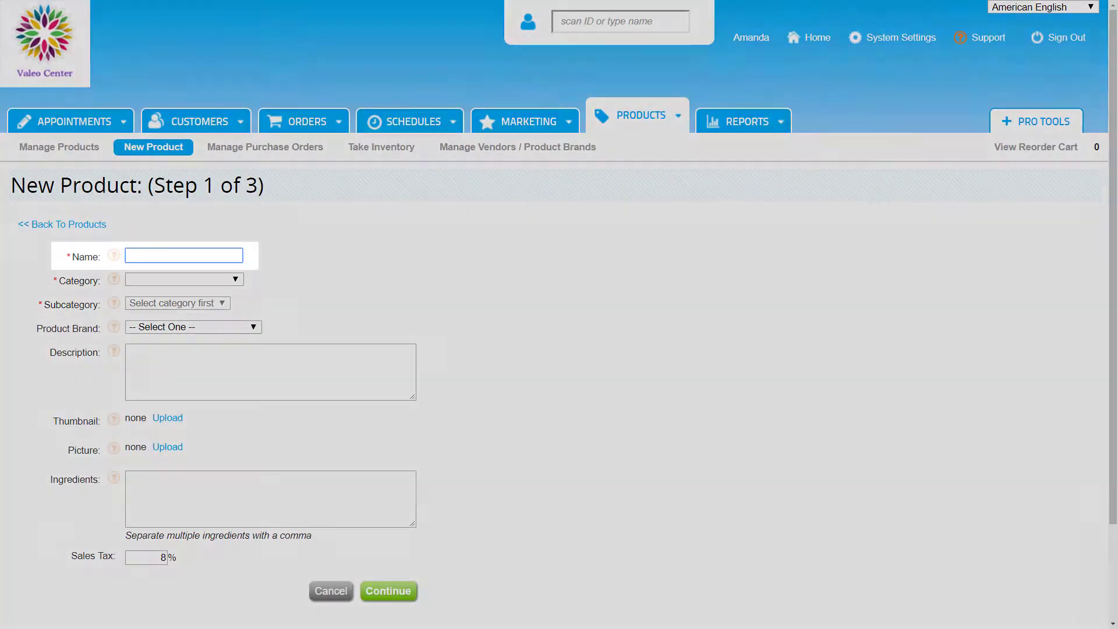
Step: Name the product 'Rose Ointment' with category Body Care and subcategory Moisturizer
text(Rose Ointment)
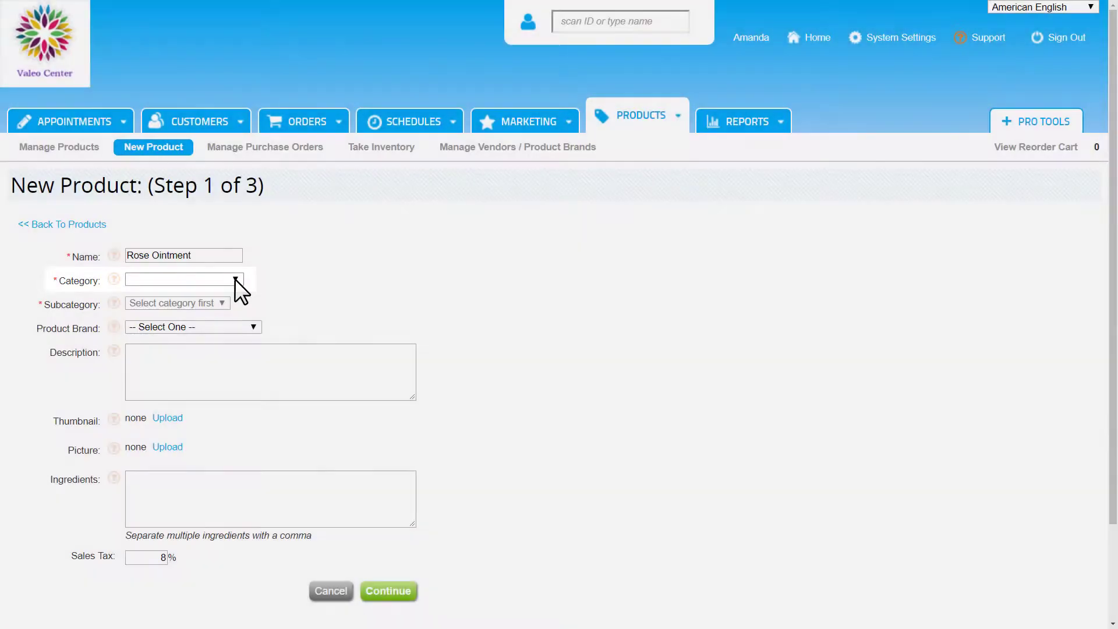
click(236, 278)
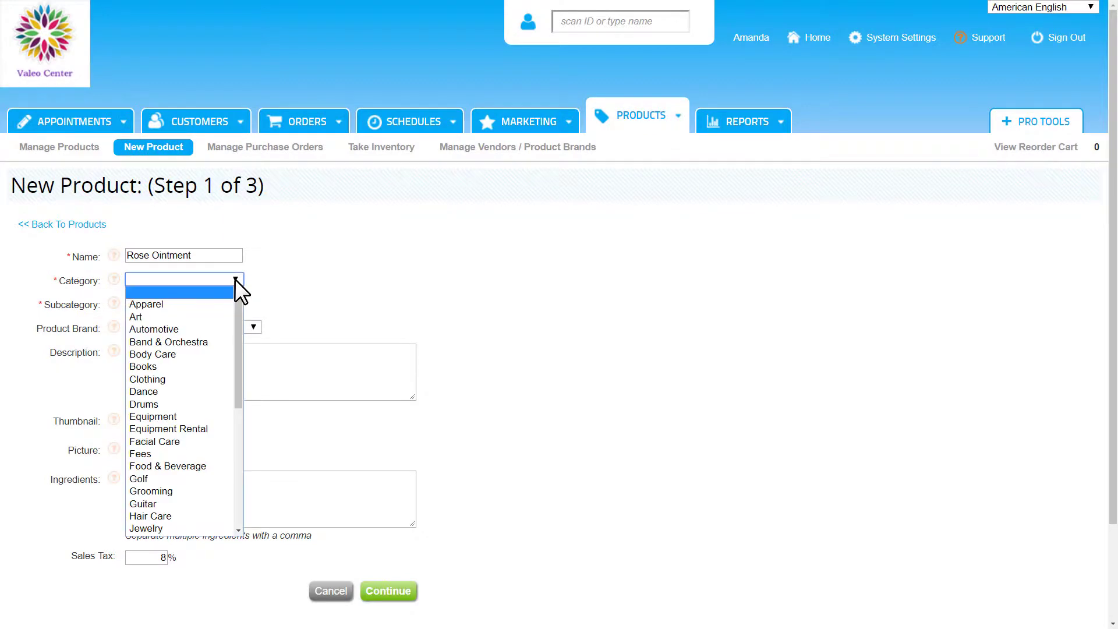
click(224, 354)
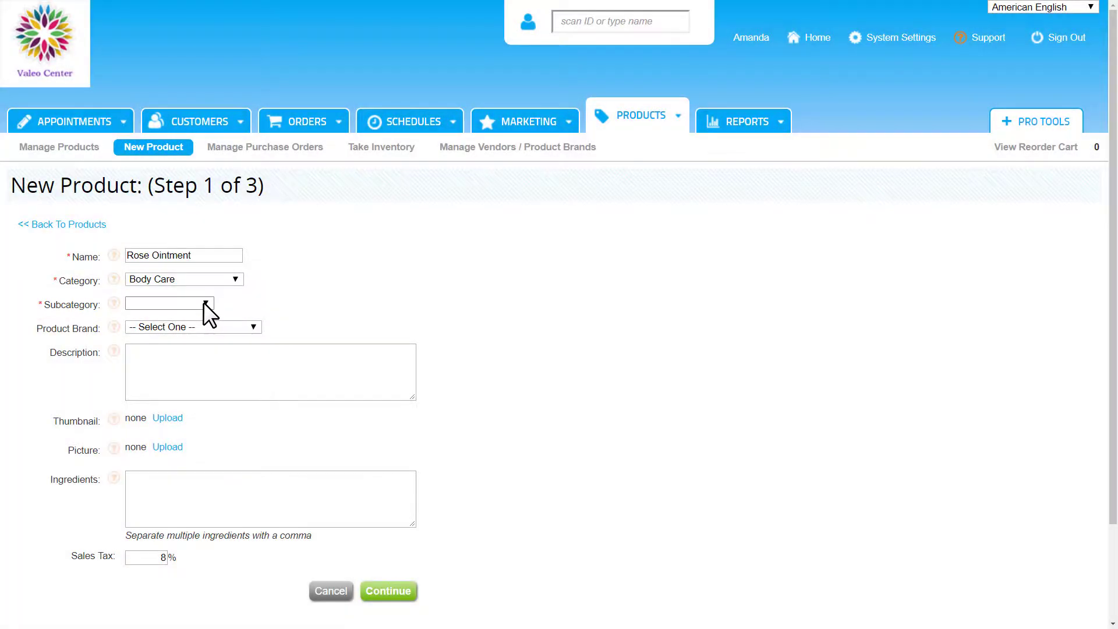
click(204, 302)
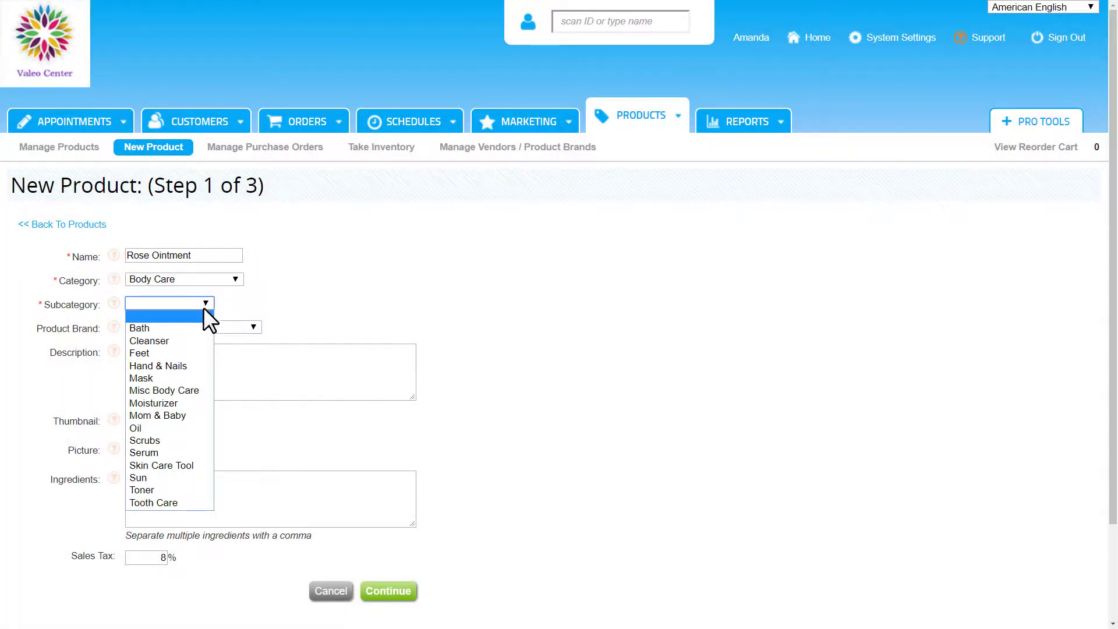
click(201, 403)
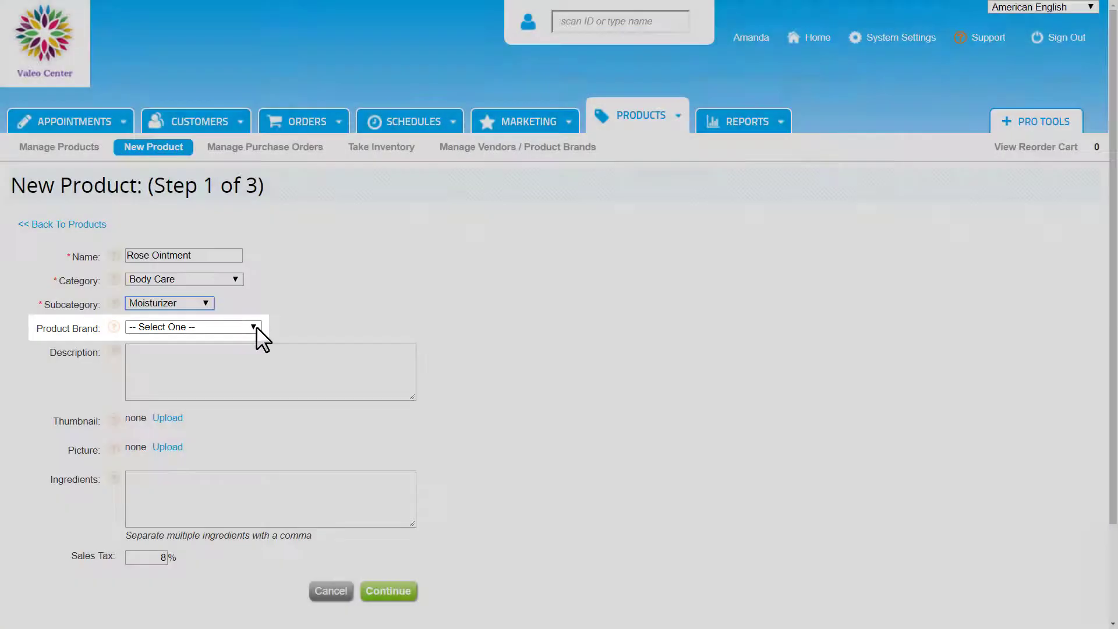
Step: Set the brand to Young Living Essential Oils and continue to Step 2, Specify Inventory Price
click(254, 327)
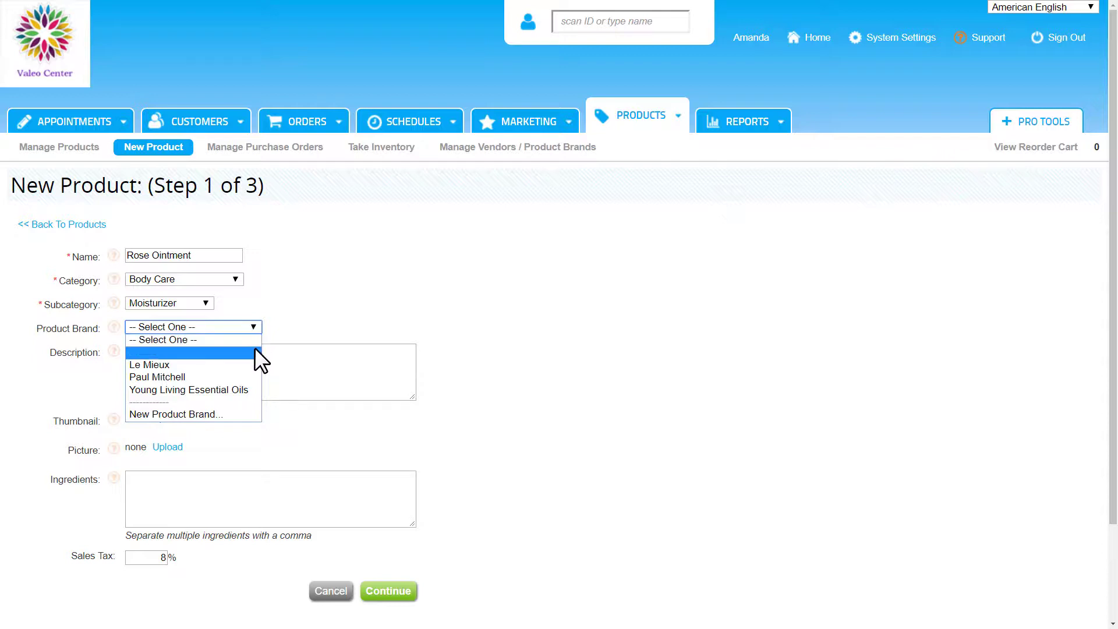
click(255, 389)
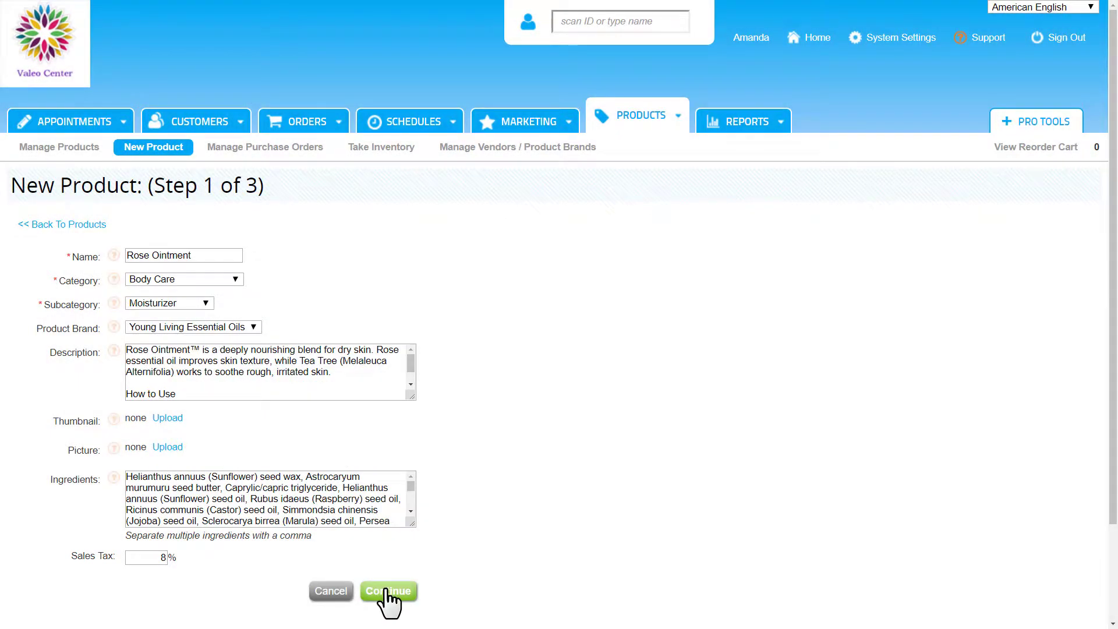
click(386, 591)
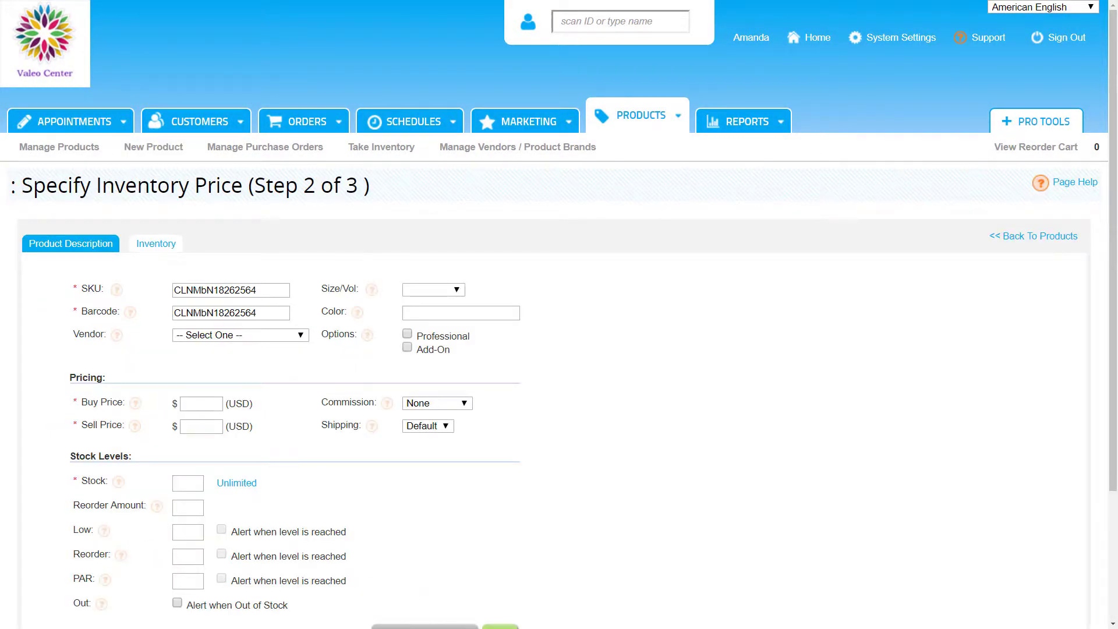
scroll(559, 314, down, 1)
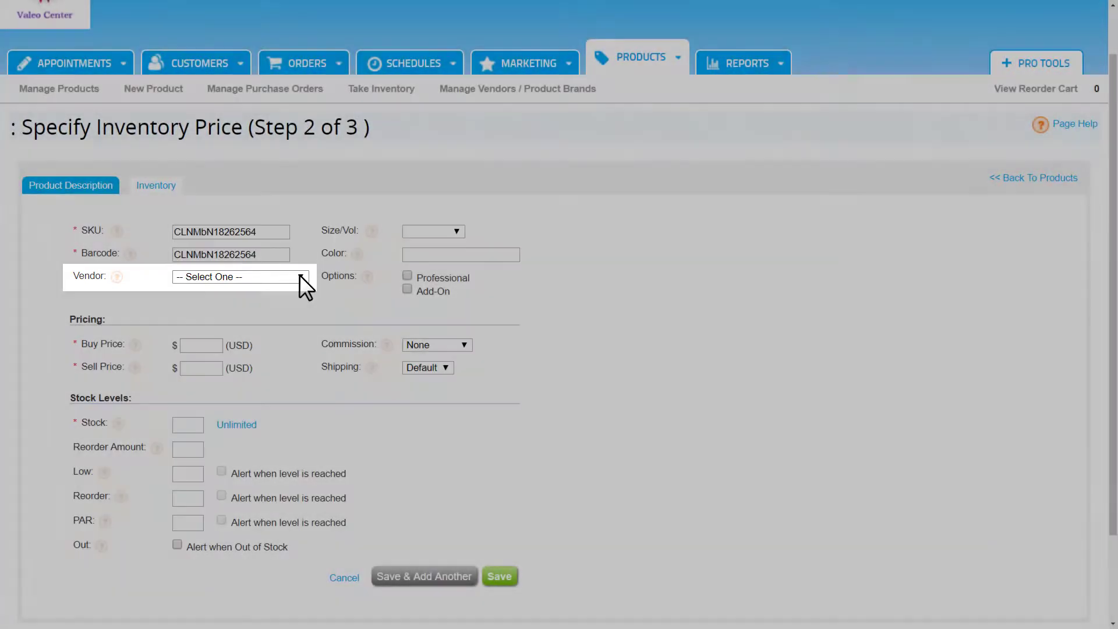
Step: Set the vendor to Young Living Essential Oils and the size to 0.86 oz
click(299, 275)
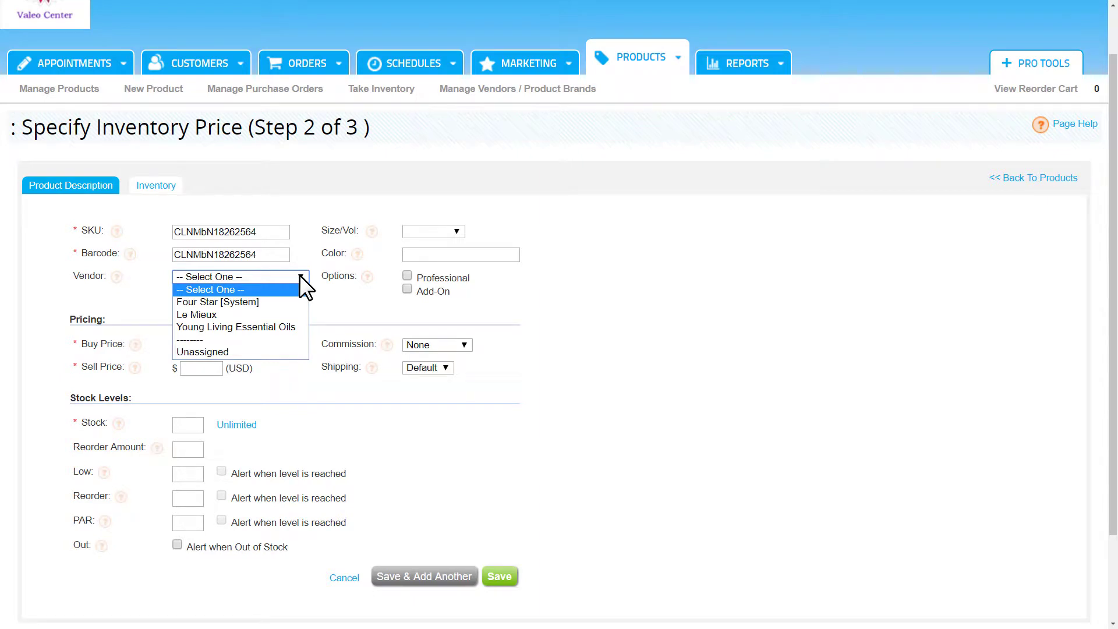
click(301, 326)
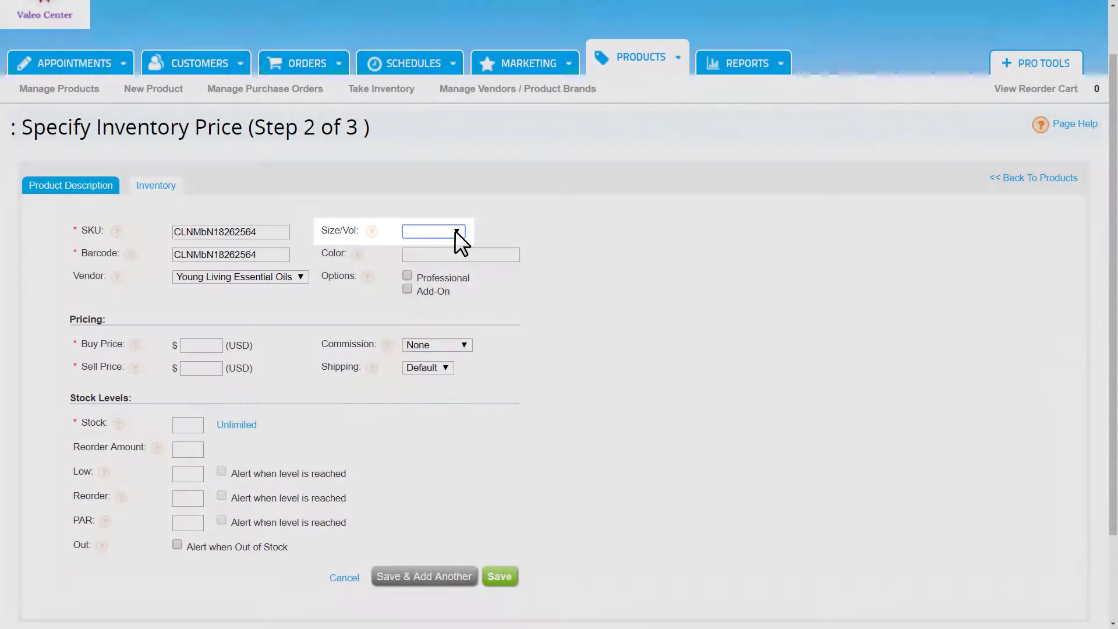
click(455, 231)
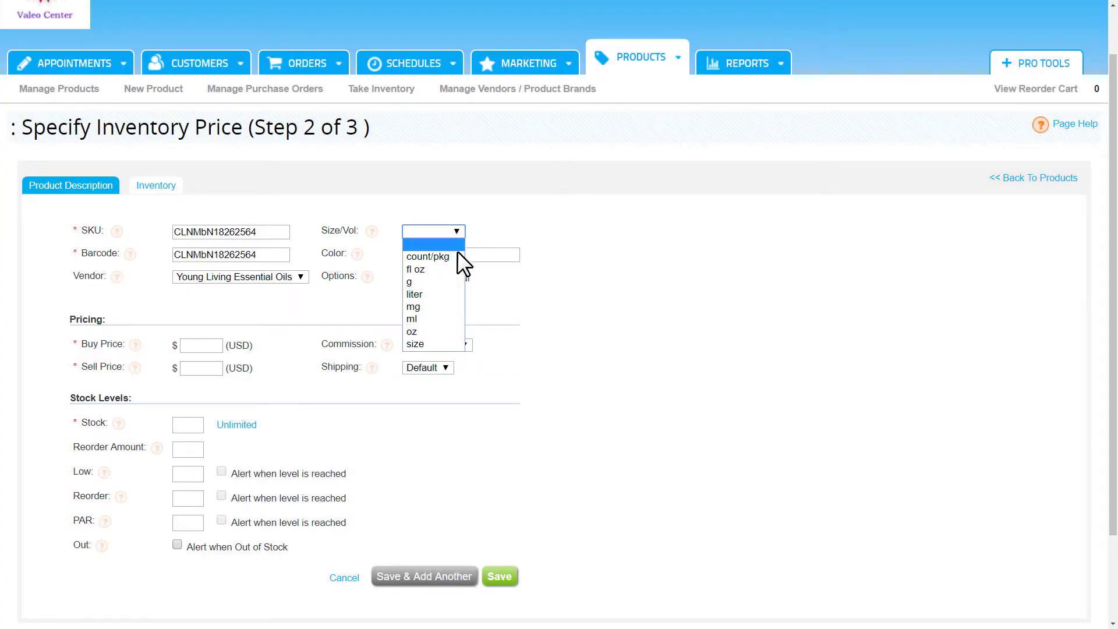
click(459, 330)
text(0.86)
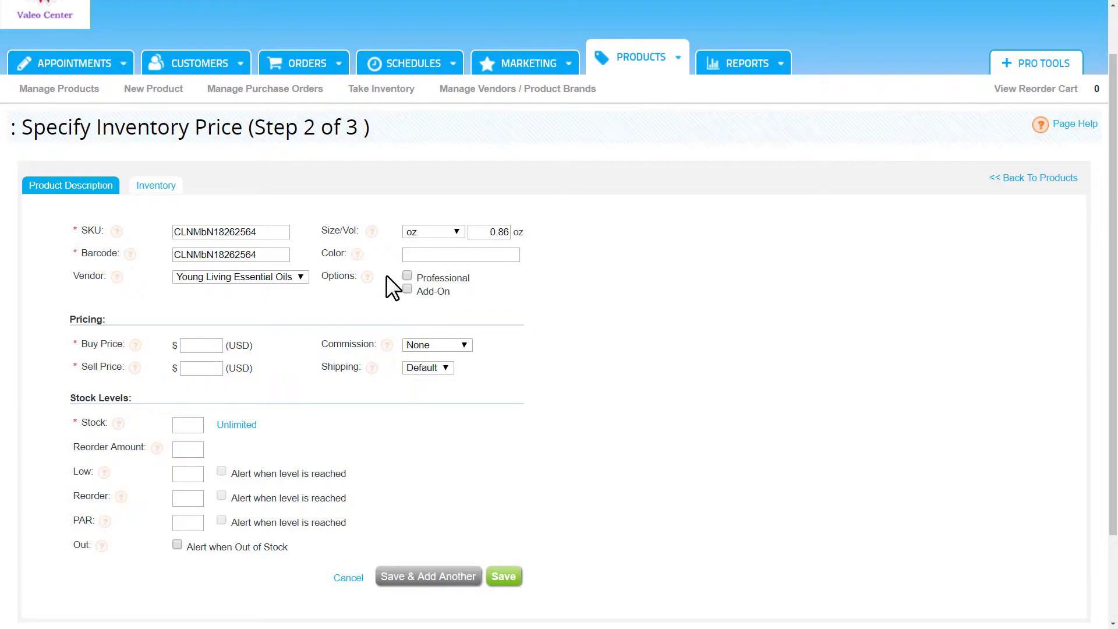
Step: Tick the Professional checkbox under Options
click(408, 275)
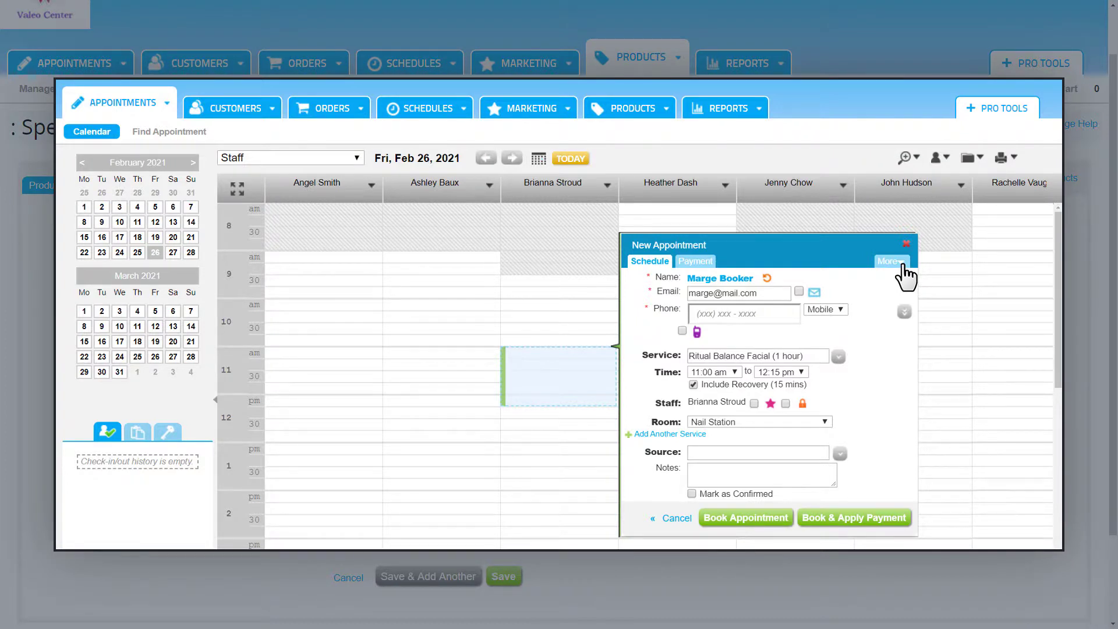
Step: Add Rose Ointment as an add-on to the new appointment and book it
click(905, 274)
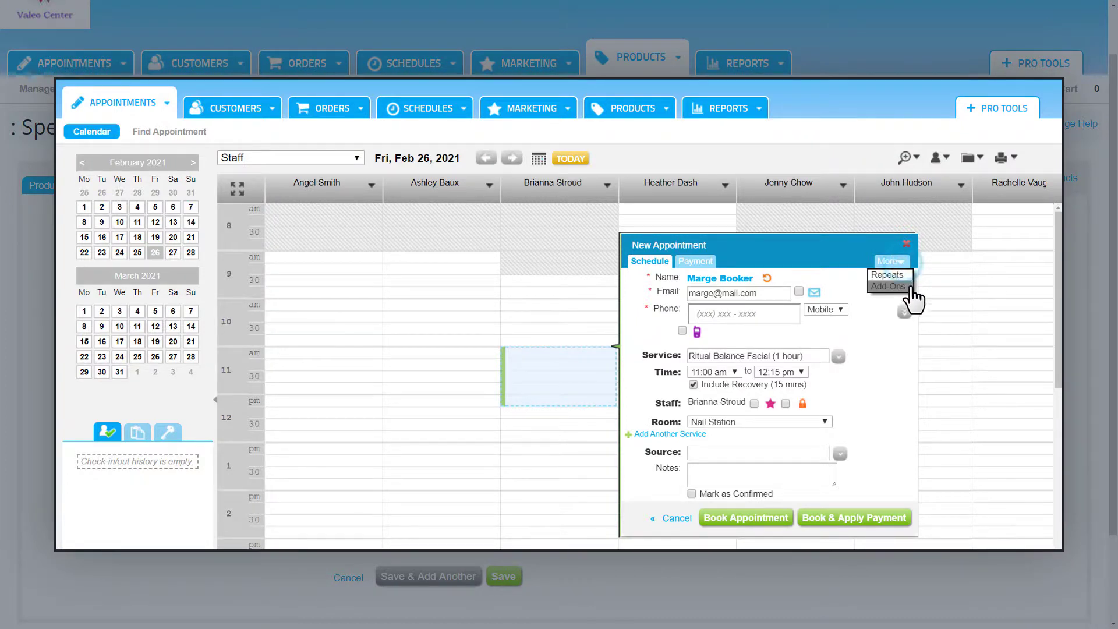
click(891, 287)
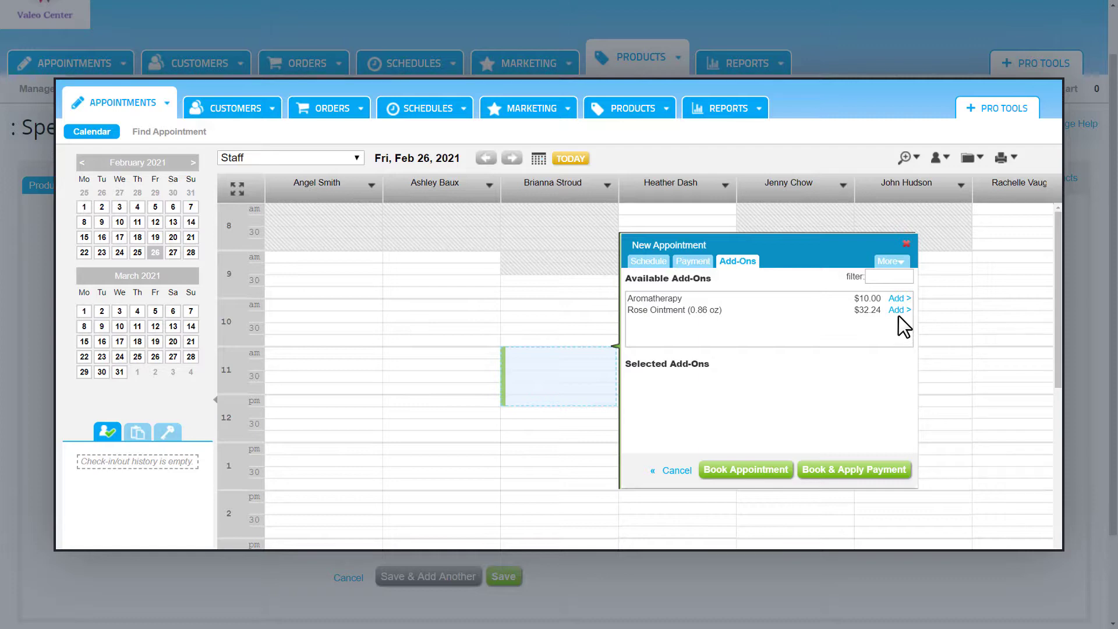
click(898, 311)
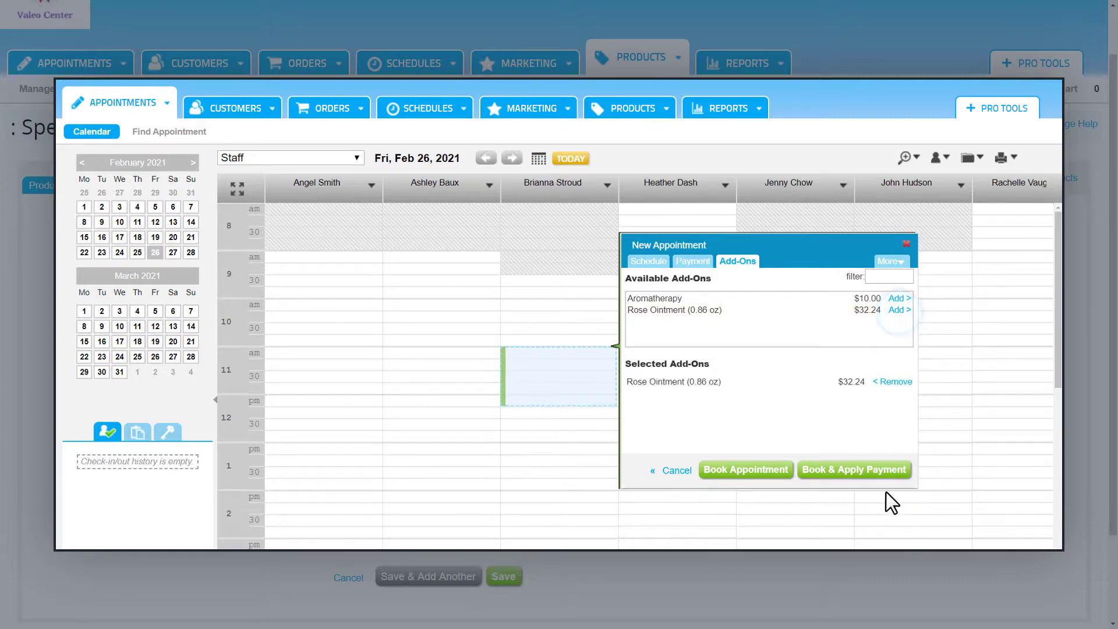
click(740, 471)
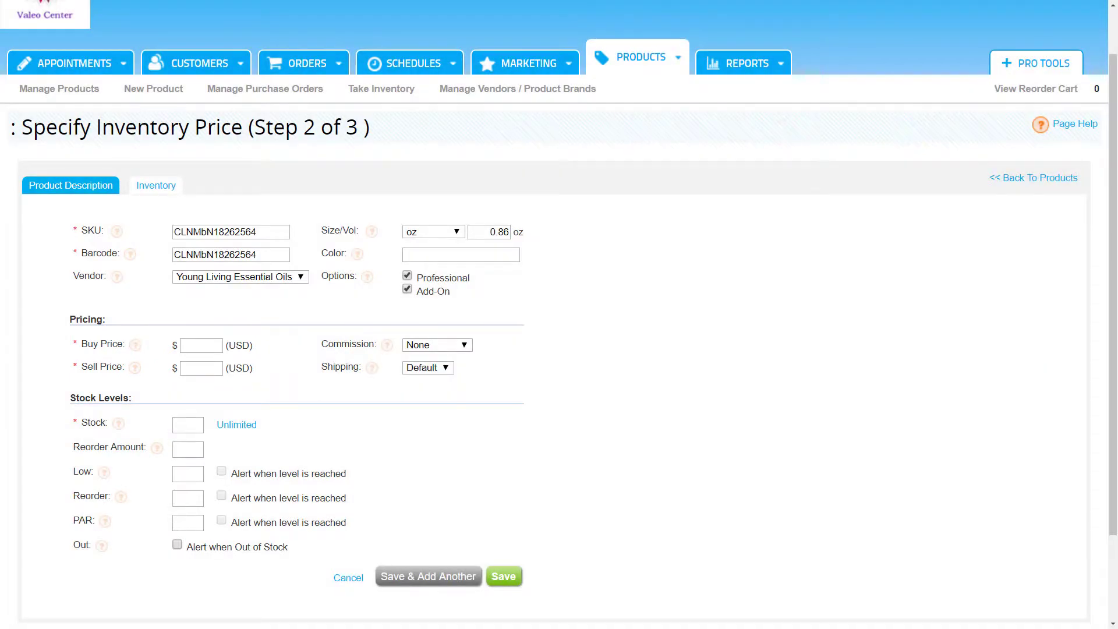
Step: Enter buy price 24.50 and sell price 32.24, then review the commission options
click(201, 345)
text(24.50)
click(201, 368)
text(32.24)
click(460, 345)
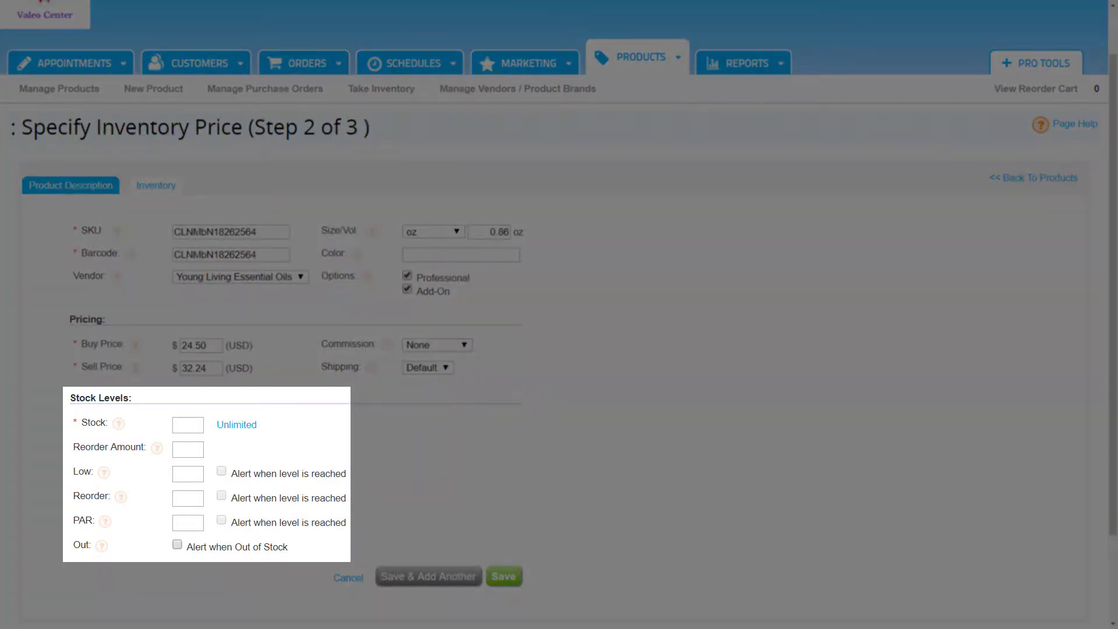
Step: Set stock quantity to 10 and reorder amount to 8
click(188, 424)
text(10)
click(187, 449)
text(8)
Step: Set the low stock level to 3, reorder level to 2 and PAR level to 8
click(188, 473)
text(3)
click(221, 470)
click(187, 497)
text(2)
click(188, 522)
text(8)
key(Tab)
Step: Enable the Alert when Out of Stock option and save the alert notification settings
click(177, 545)
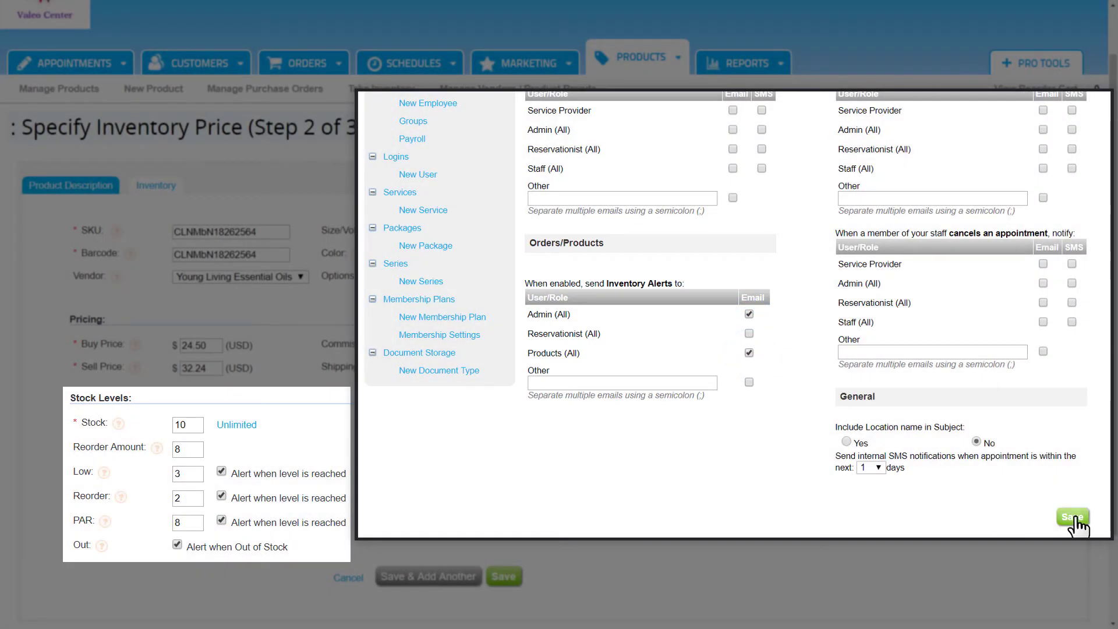
click(1073, 517)
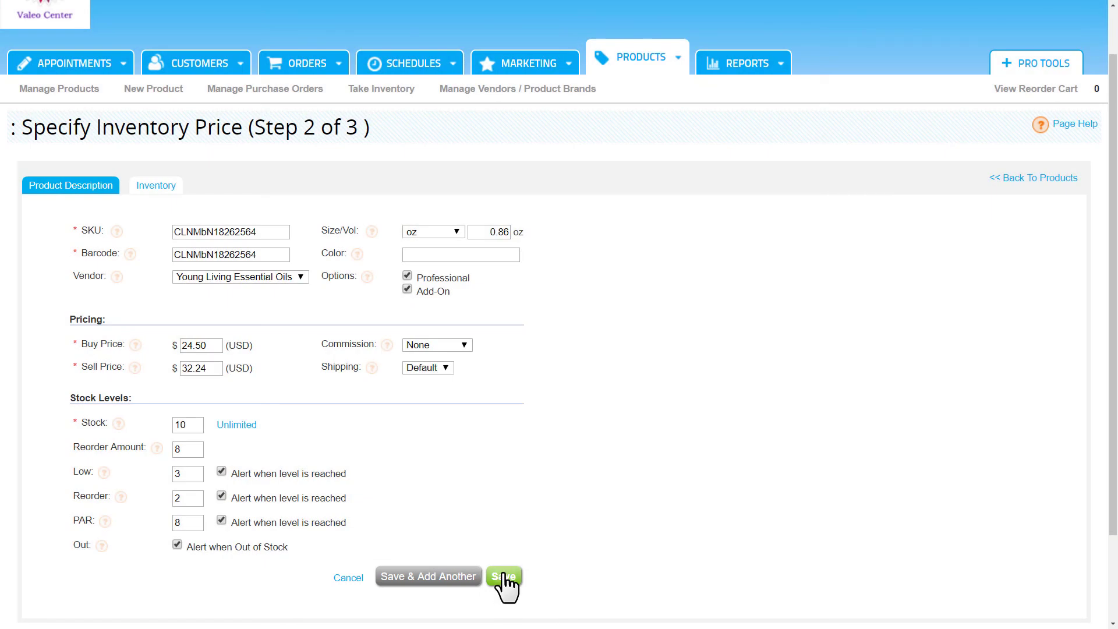
Step: Save Rose Ointment's 0.86 oz inventory entry and browse the 16-item Manage Products list
click(504, 579)
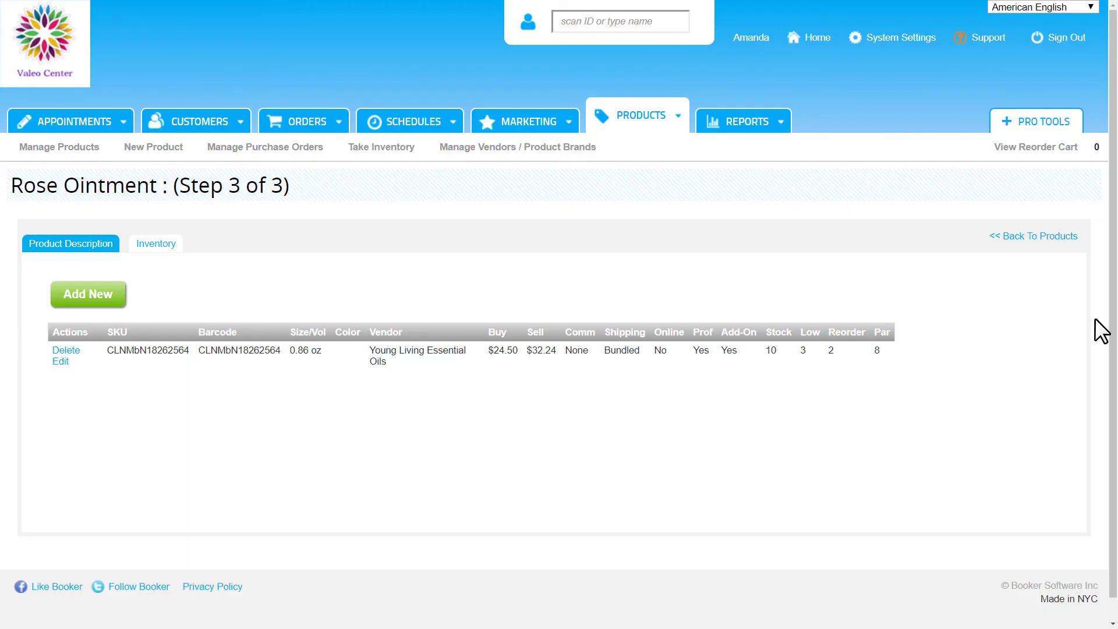
click(1043, 235)
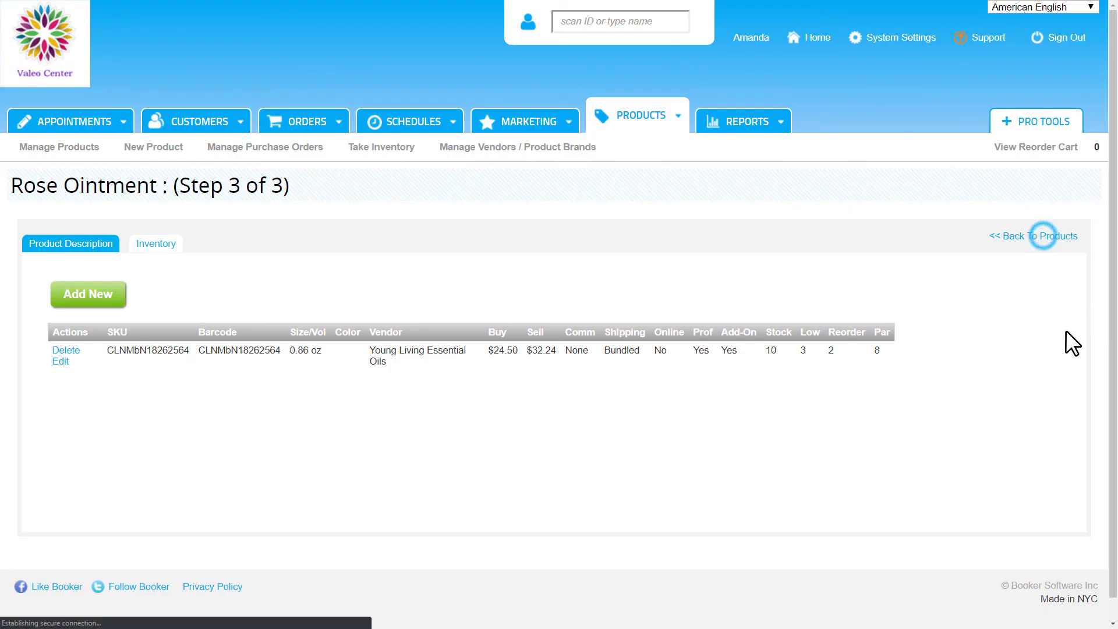
scroll(559, 315, down, 3)
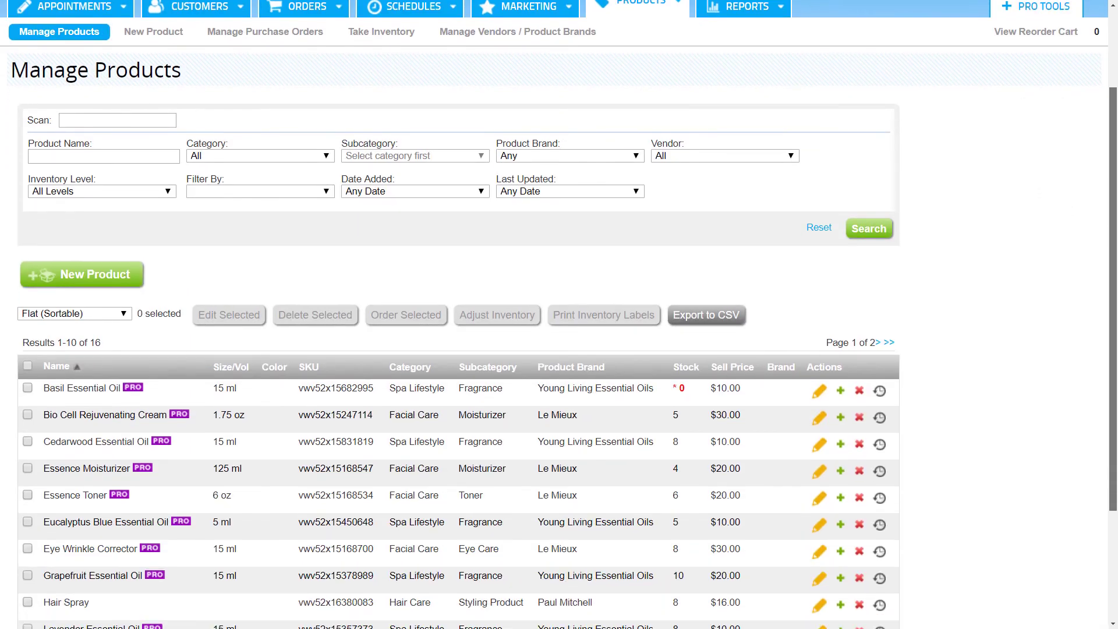